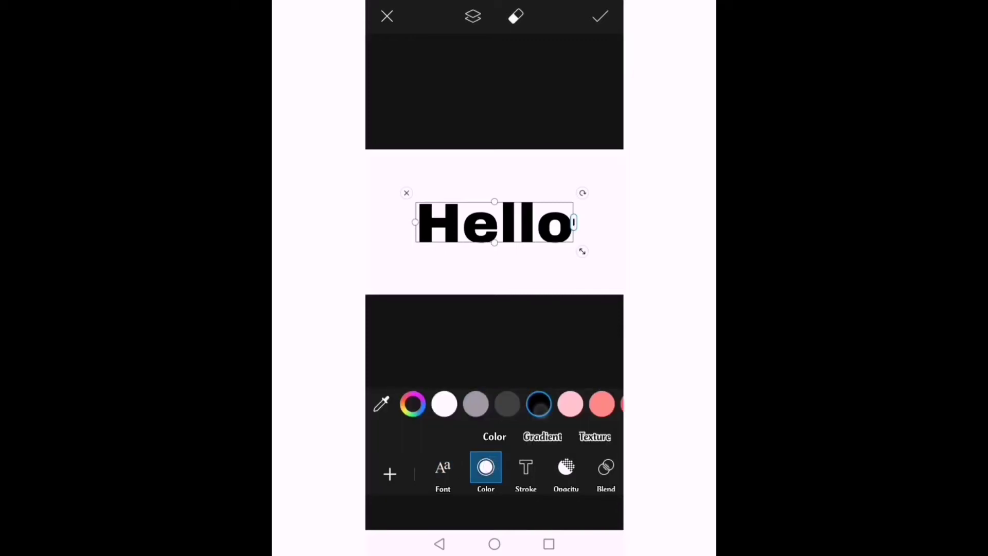
mouse_move(511, 415)
left_mouse_down()
mouse_move(540, 414)
mouse_move(512, 415)
left_mouse_up()
Try salmon, purple and magenta swatches on the Hello text, which stays black.
left_click(566, 404)
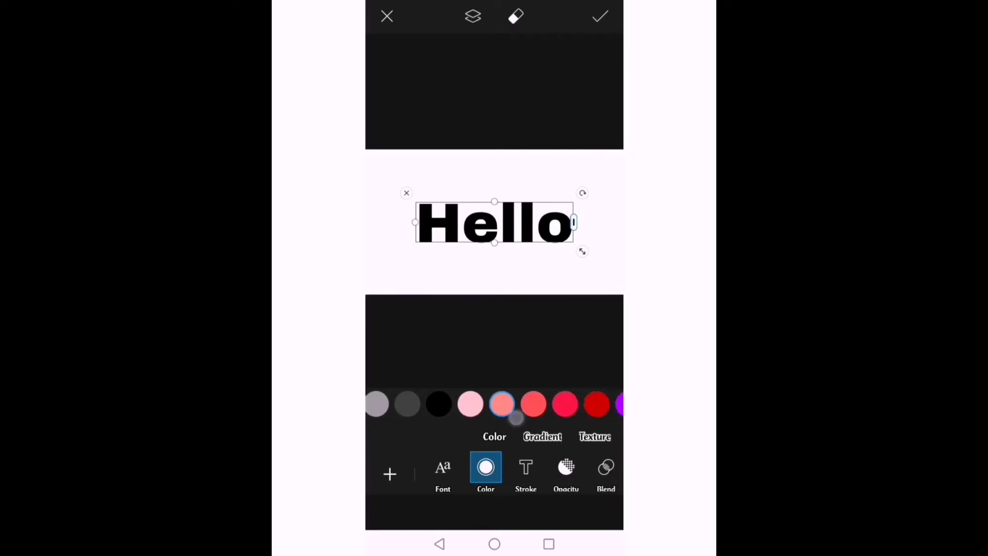
left_click_drag(578, 413, 533, 411)
left_click(556, 404)
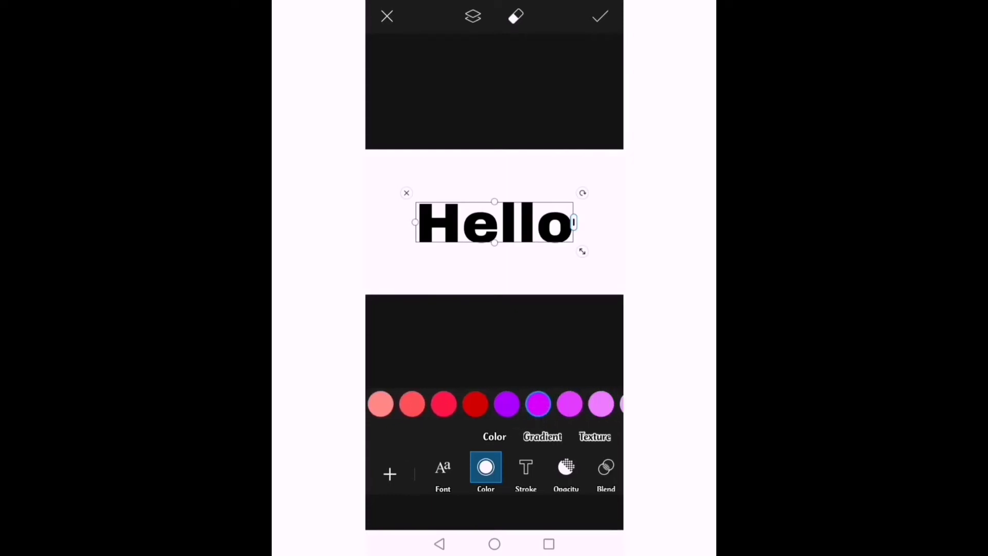
left_click(569, 404)
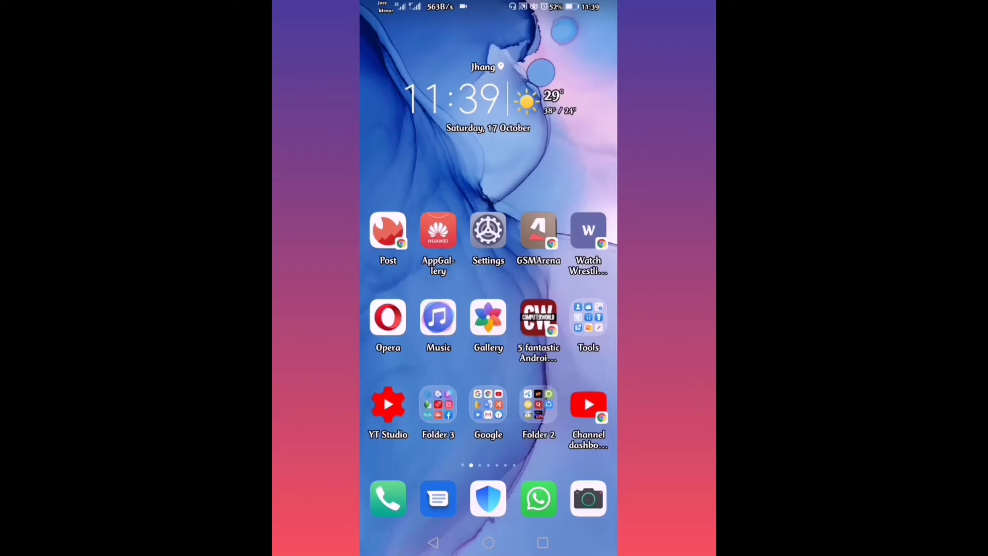
Open the phone's Settings and go to Accessibility features.
left_click(488, 230)
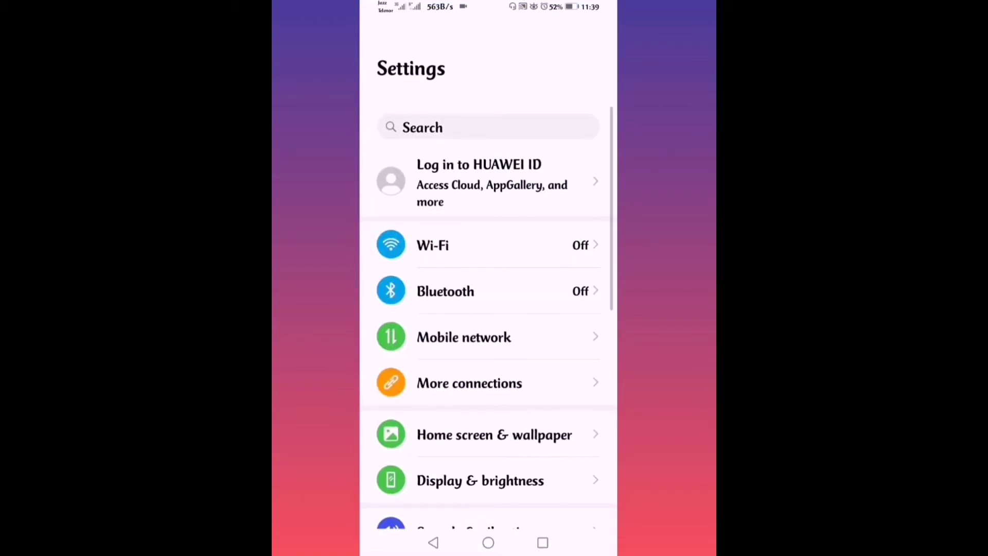
scroll(557, 409, "down", 5)
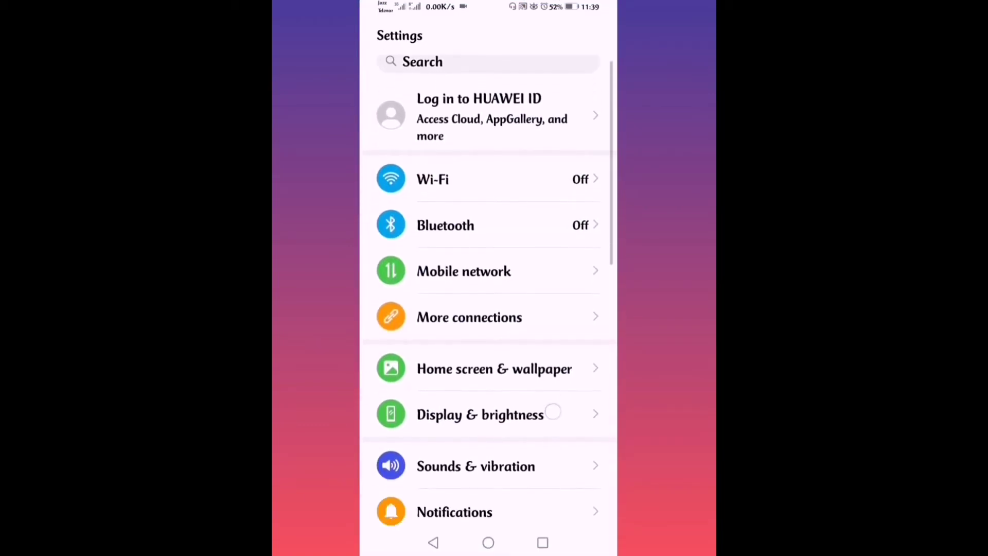
scroll(558, 408, "down", 2)
scroll(555, 412, "down", 1)
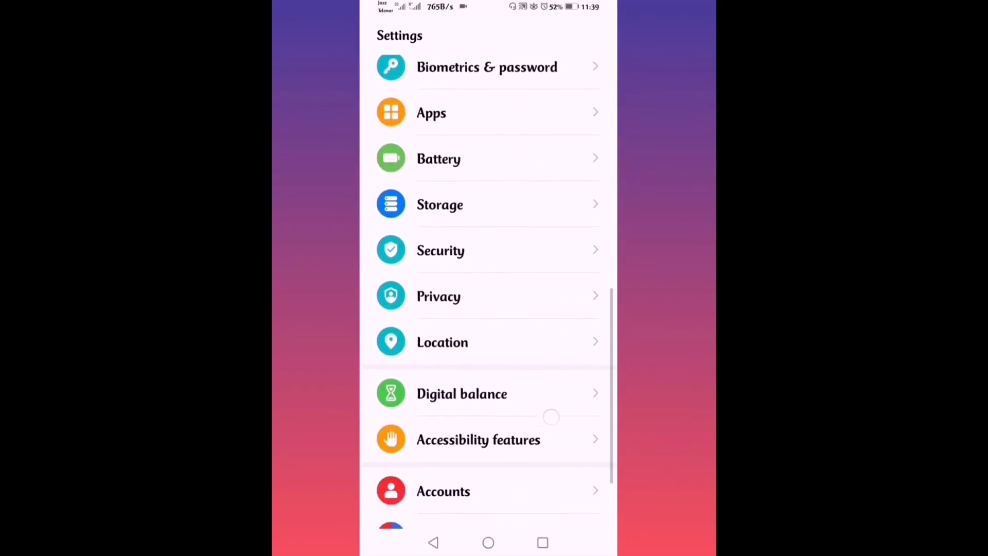
scroll(555, 414, "down", 1)
scroll(554, 417, "down", 1)
scroll(548, 394, "up", 1)
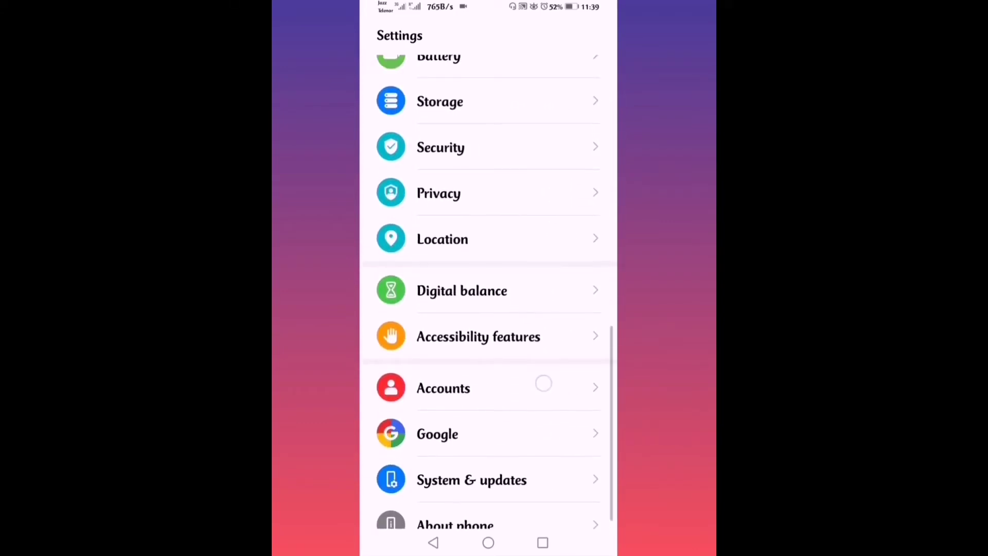
scroll(542, 369, "down", 1)
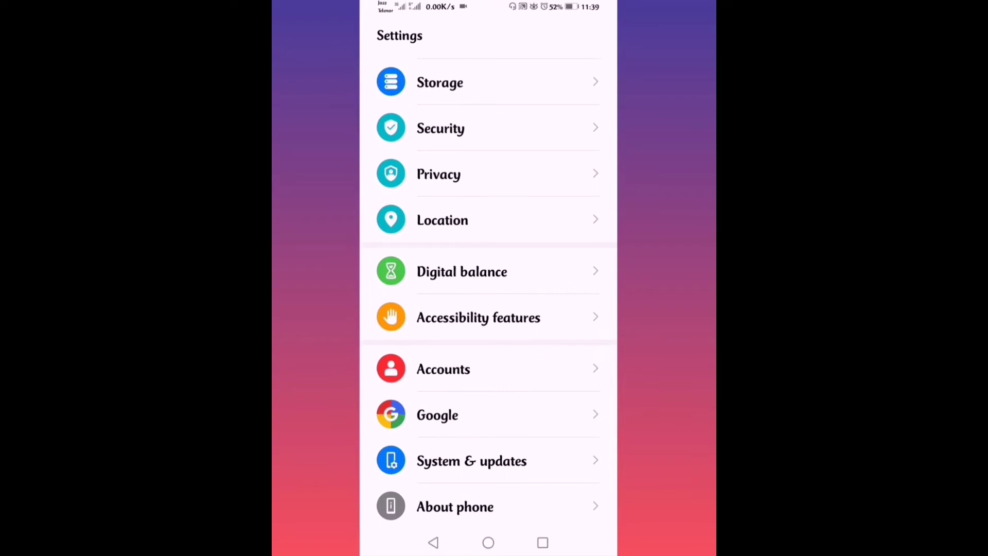
left_click(503, 324)
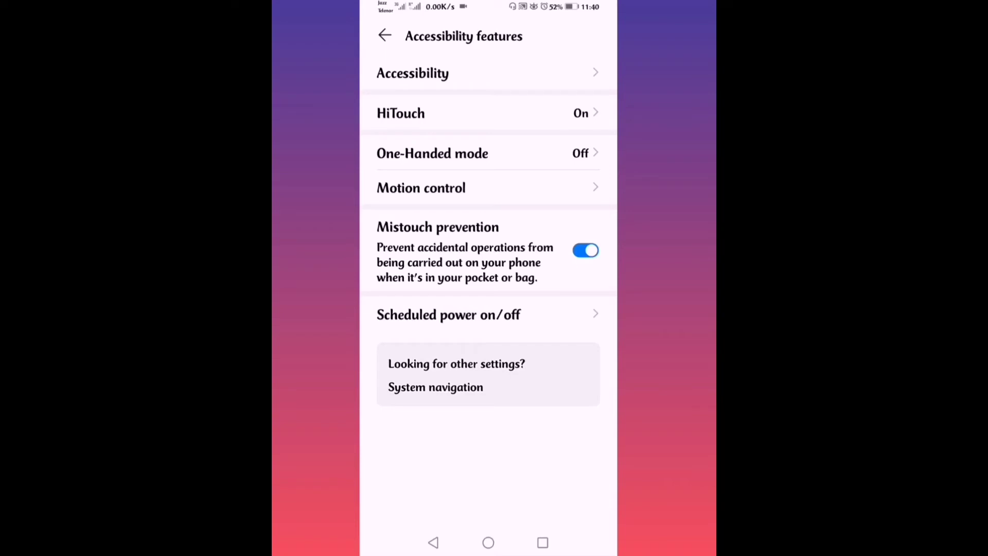
Switch off High contrast text in Accessibility, then return to the PicsArt text editor.
left_click(502, 73)
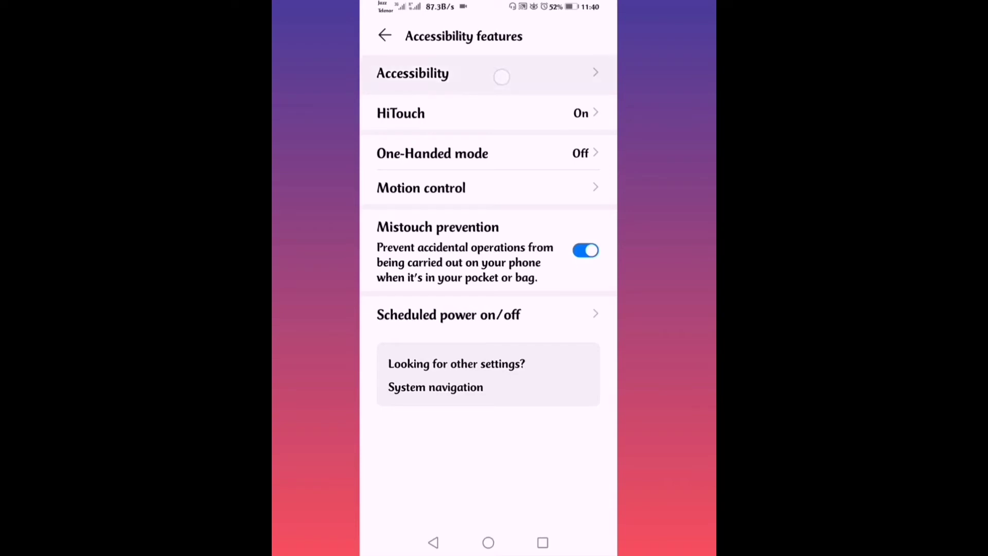
scroll(525, 433, "down", 5)
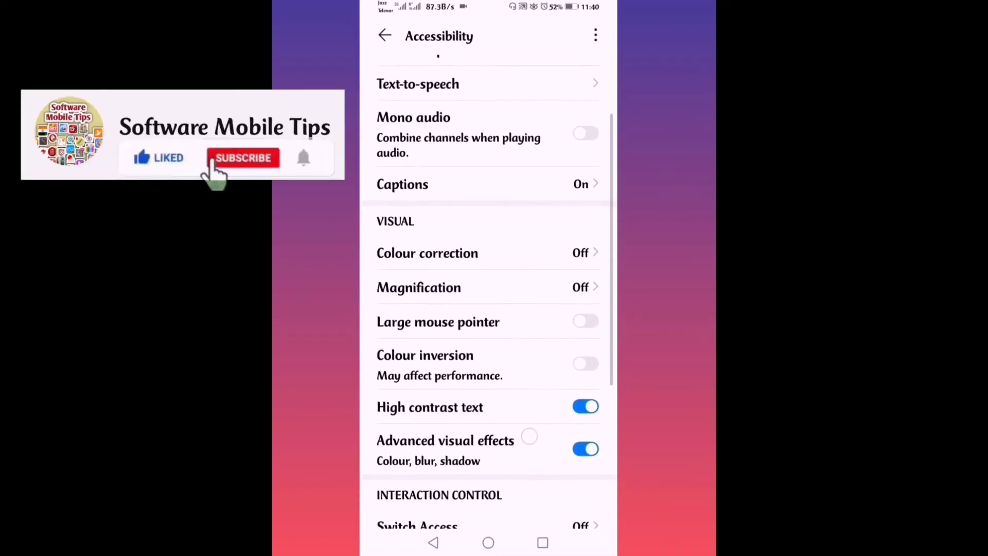
scroll(524, 427, "up", 5)
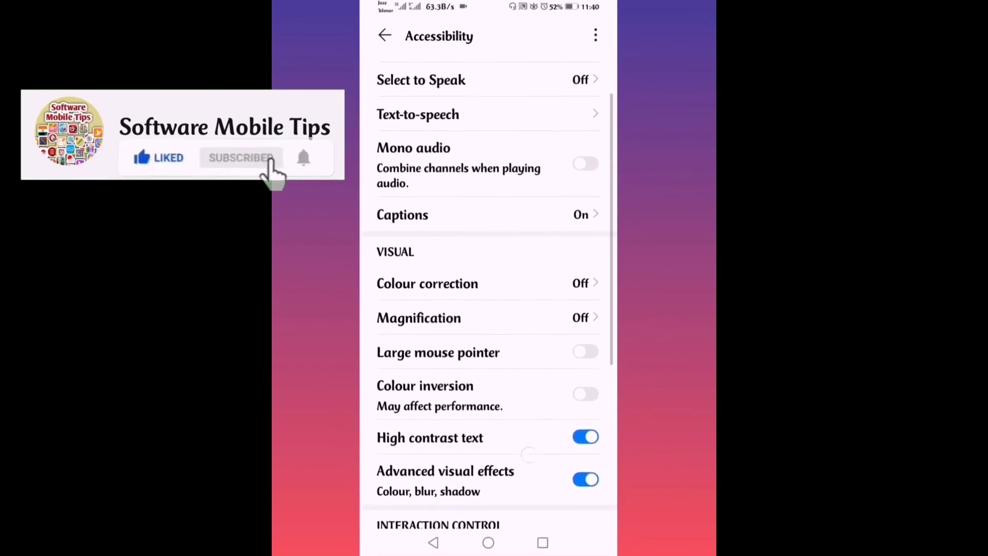
scroll(530, 397, "down", 5)
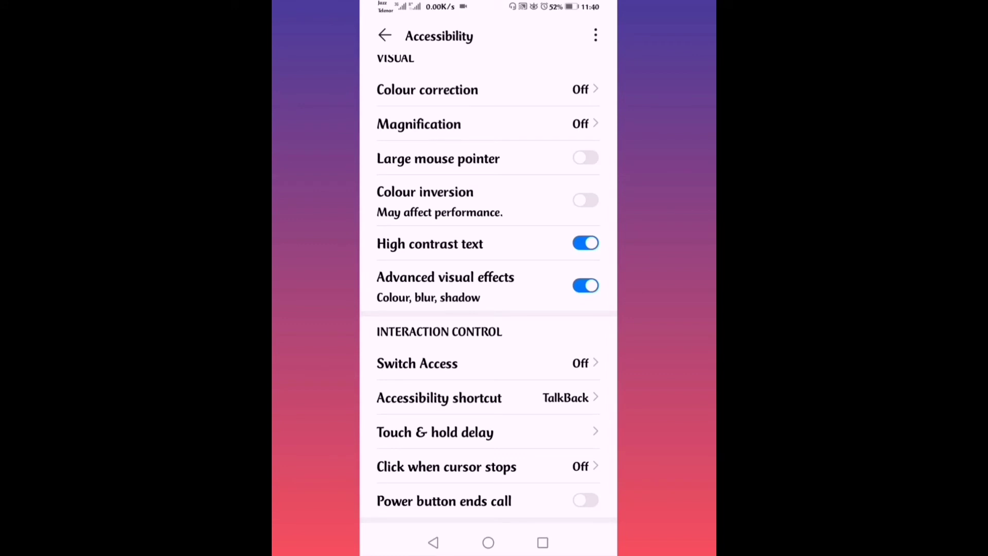
left_click(586, 245)
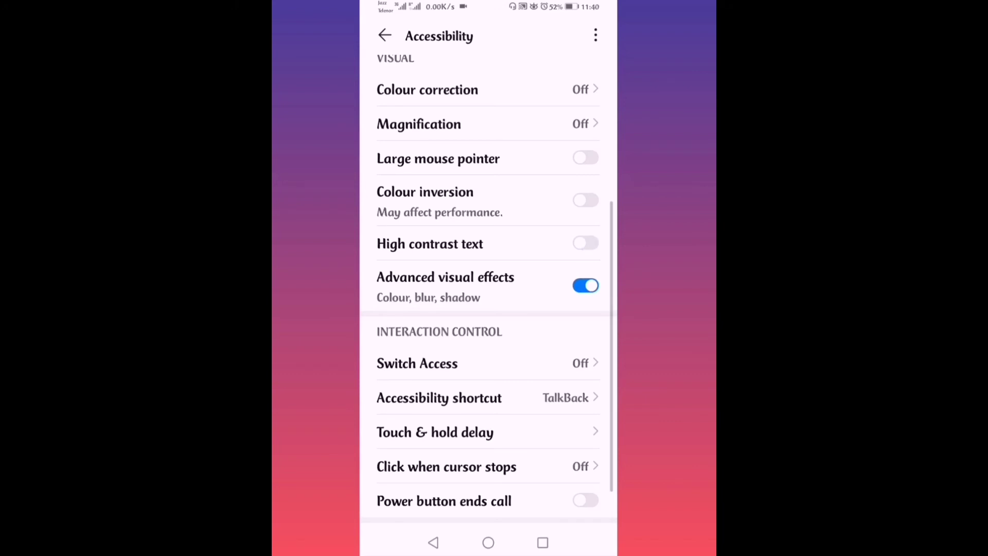
left_click(543, 543)
left_click(522, 334)
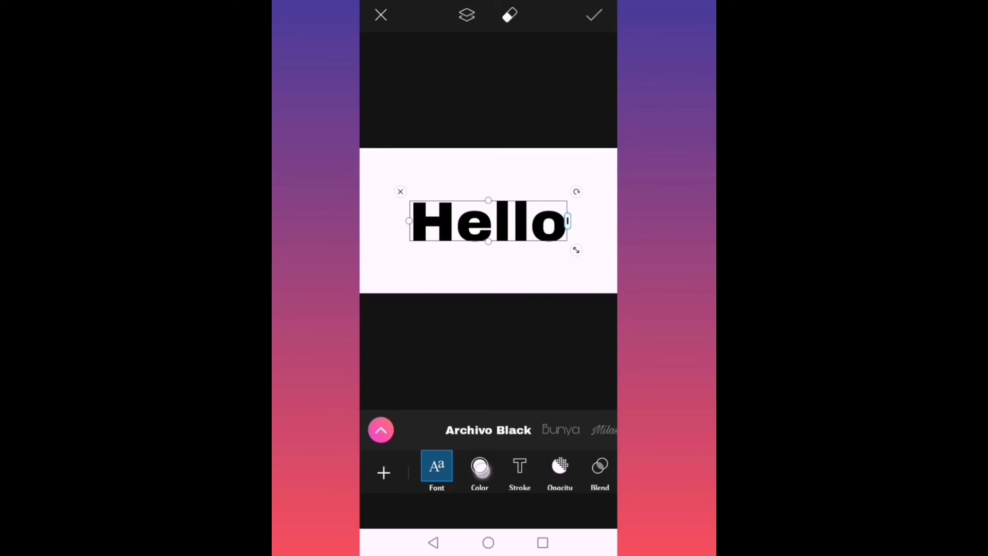
Recolour Hello salmon, coral, crimson, magenta and light purple, finishing on blue.
left_click(480, 466)
left_click_drag(569, 405, 495, 403)
left_click(494, 403)
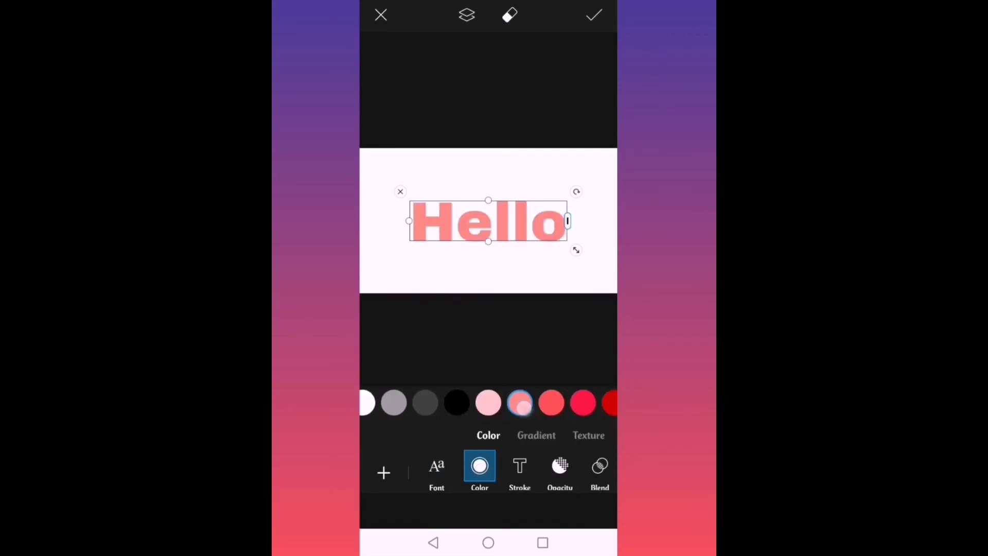
left_click(526, 402)
left_click(556, 402)
left_click_drag(564, 404, 518, 410)
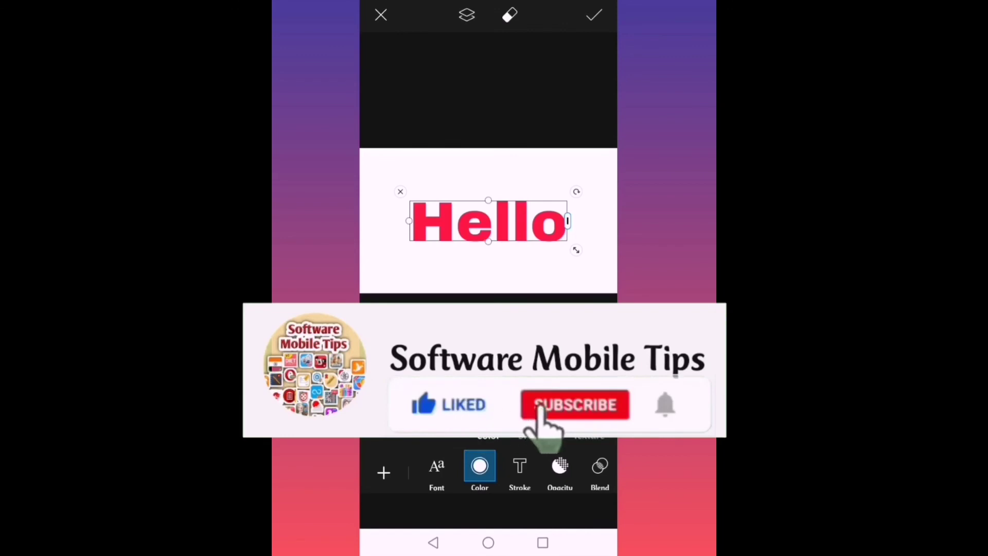
left_click(540, 402)
left_click(572, 402)
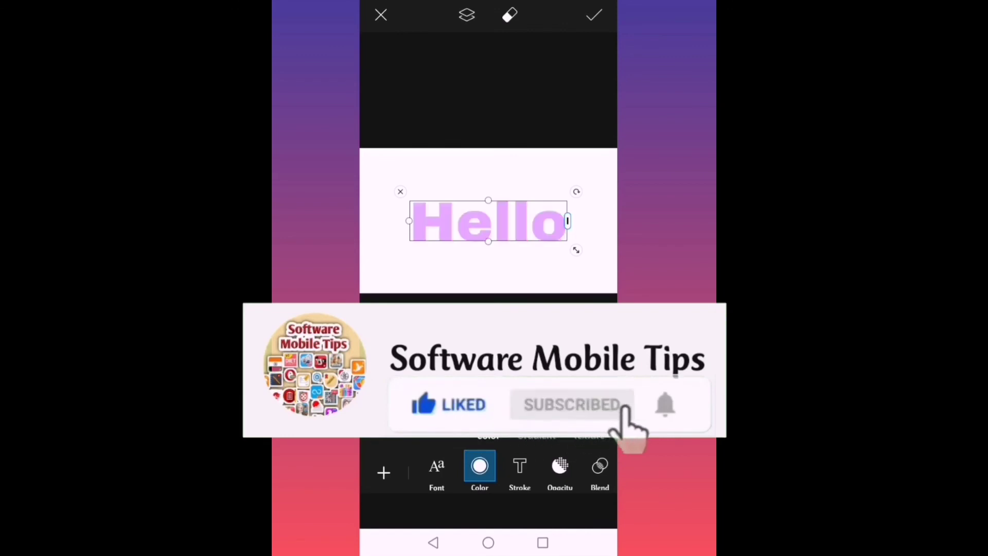
left_click(602, 402)
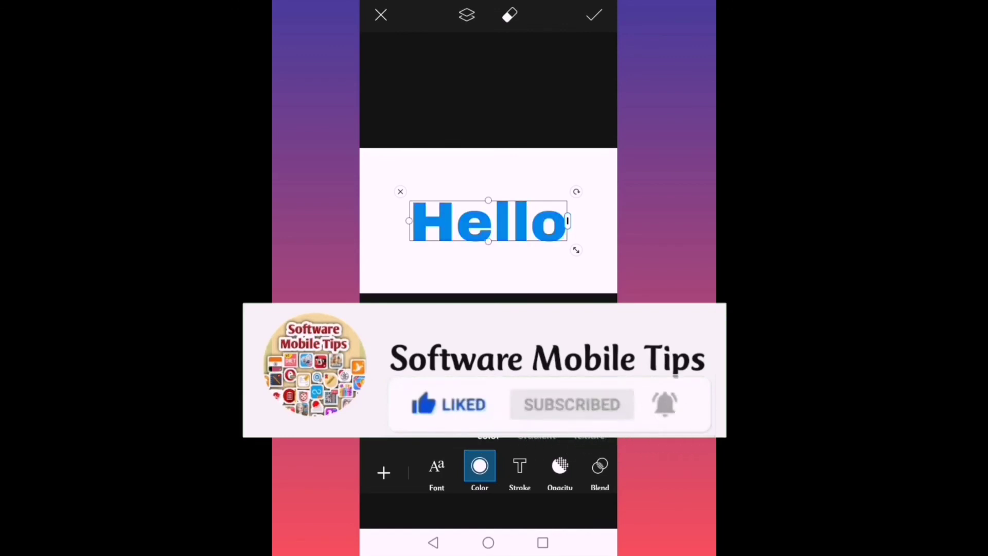